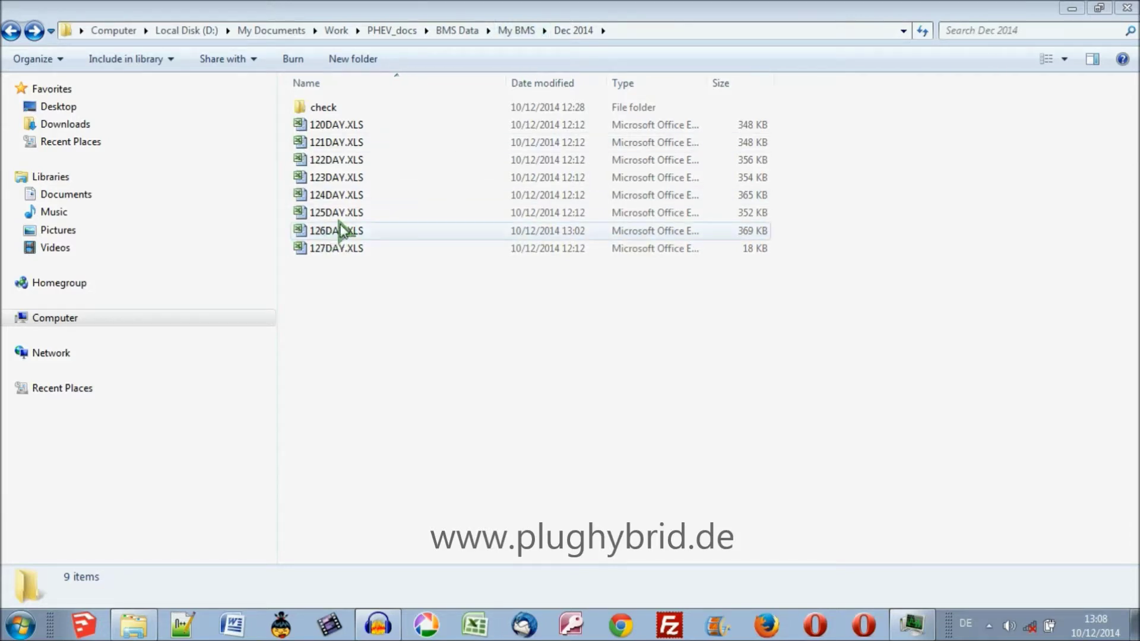
Open the 126DAY.XLS workbook from the Dec 2014 folder in Excel
double_click(341, 230)
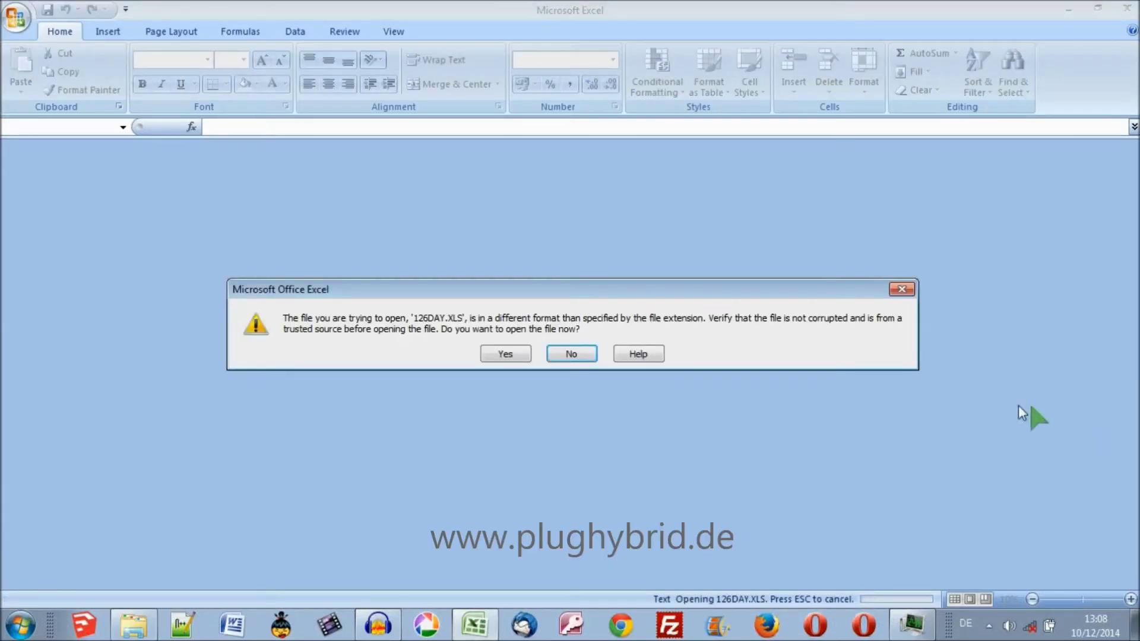
Confirm opening 126DAY.XLS despite the file-format warning and scroll to the cell columns
click(506, 354)
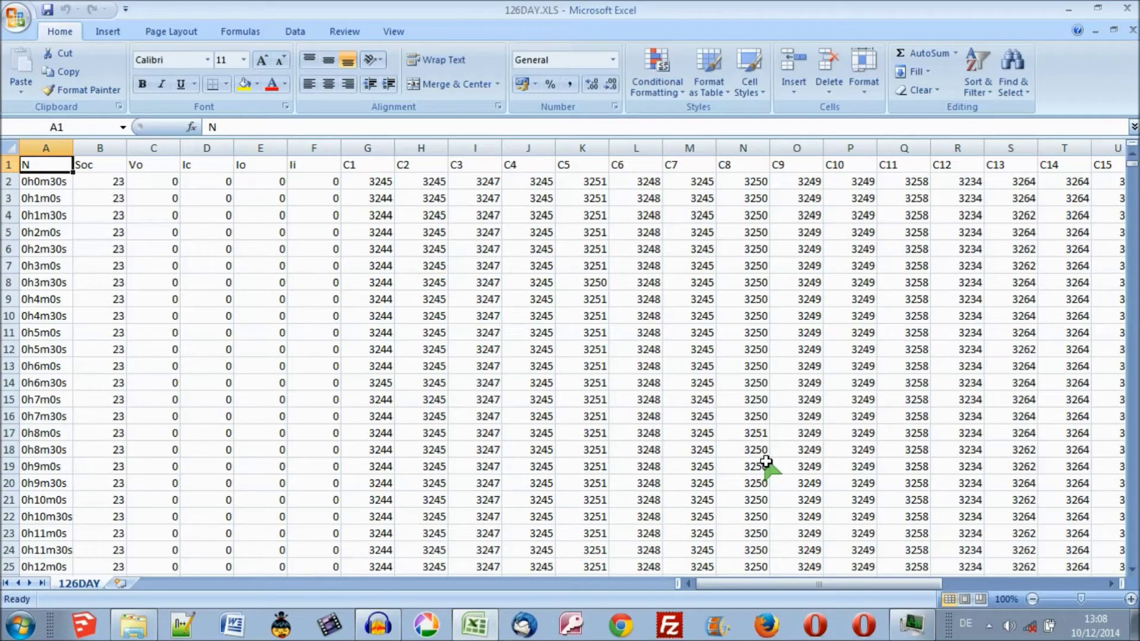
drag(879, 583, 927, 584)
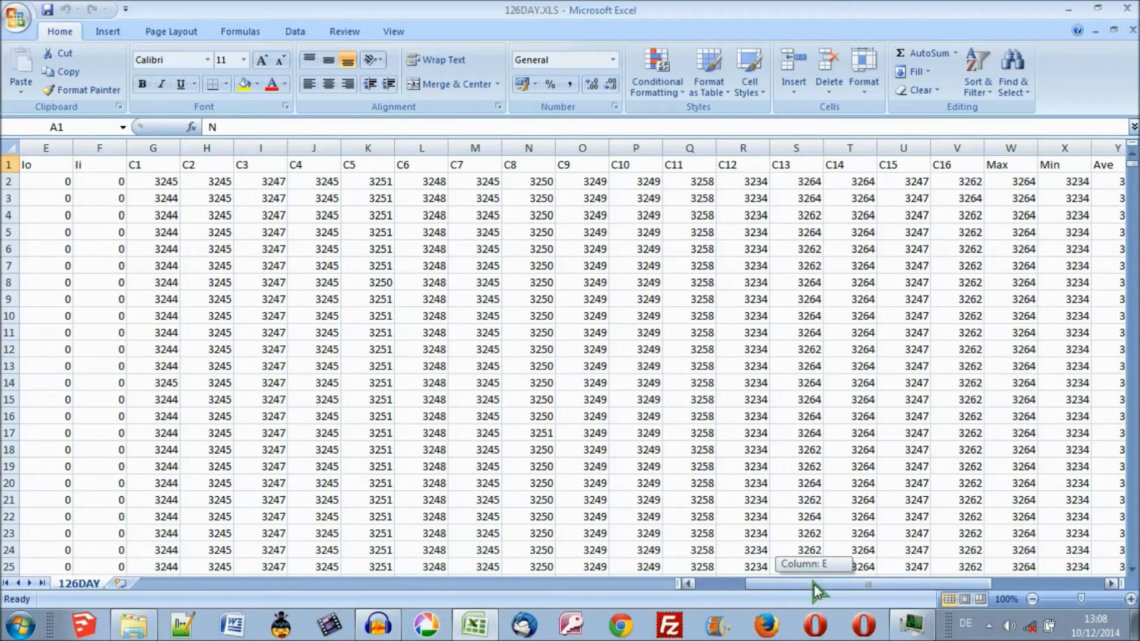
drag(814, 585, 764, 587)
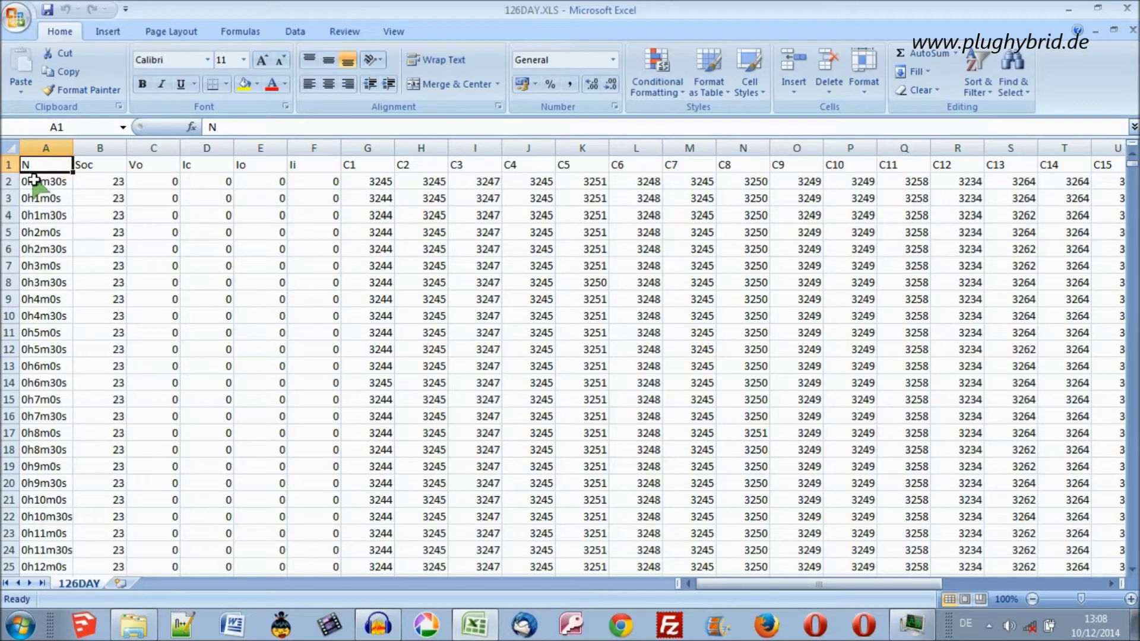
scroll(261, 184, right, 2)
Select the C1 through C16 cell-voltage columns (G to V) as chart data
click(260, 166)
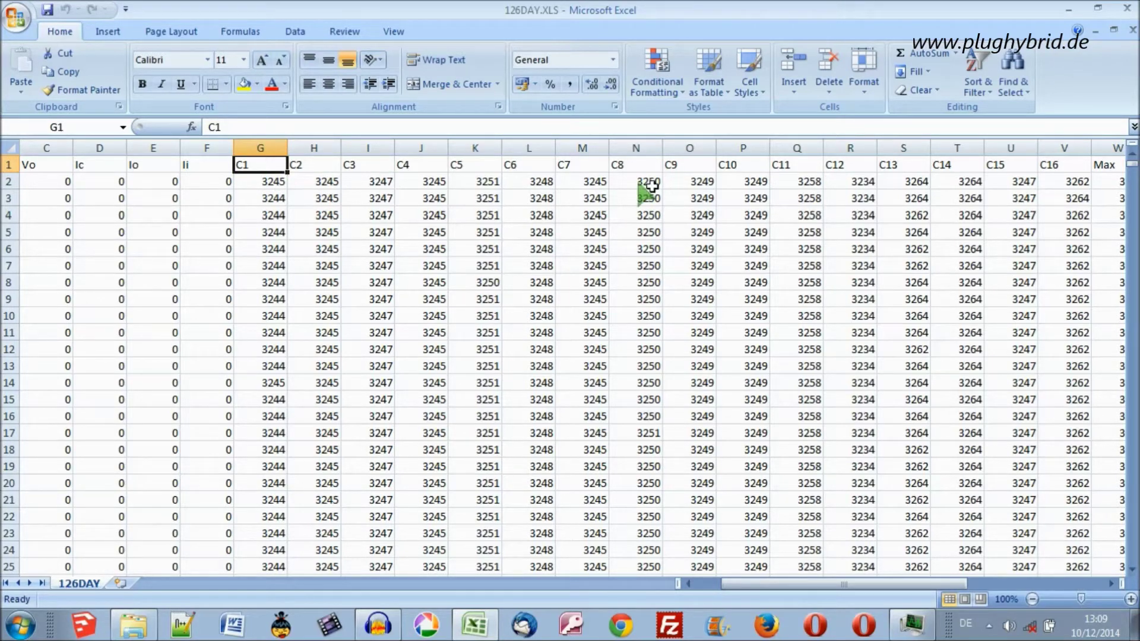
drag(909, 582, 957, 577)
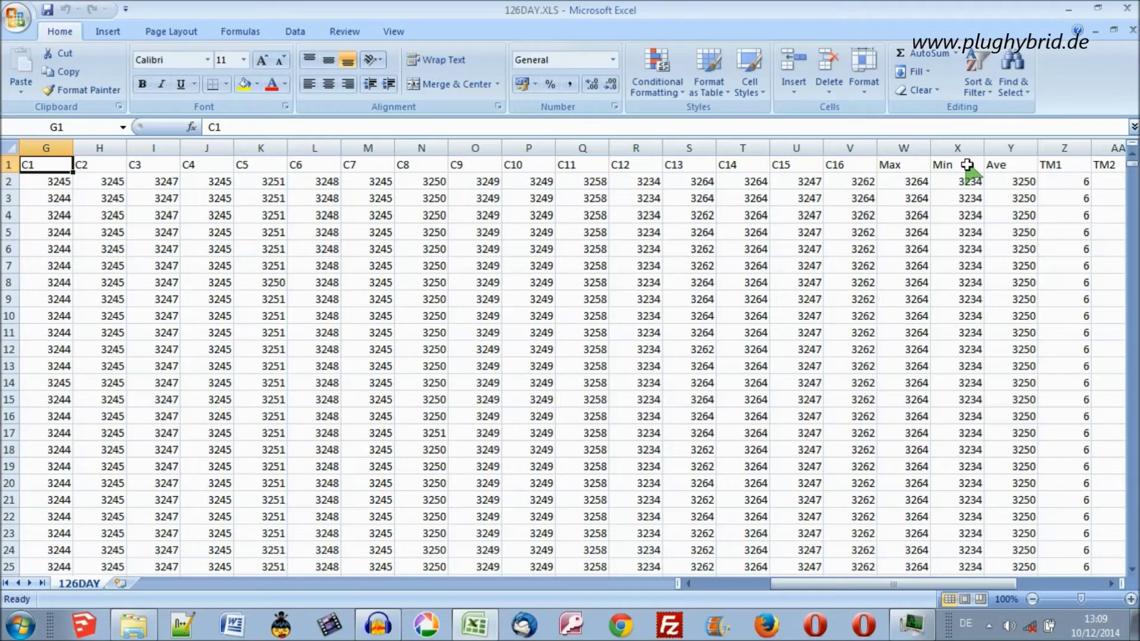
drag(855, 585, 828, 586)
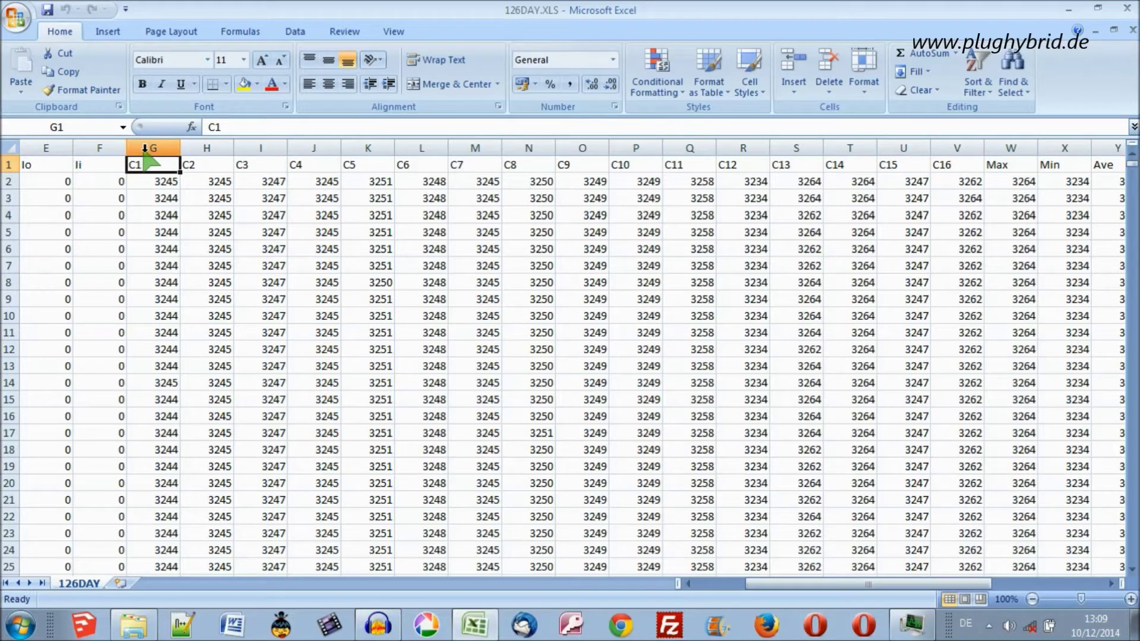
click(145, 148)
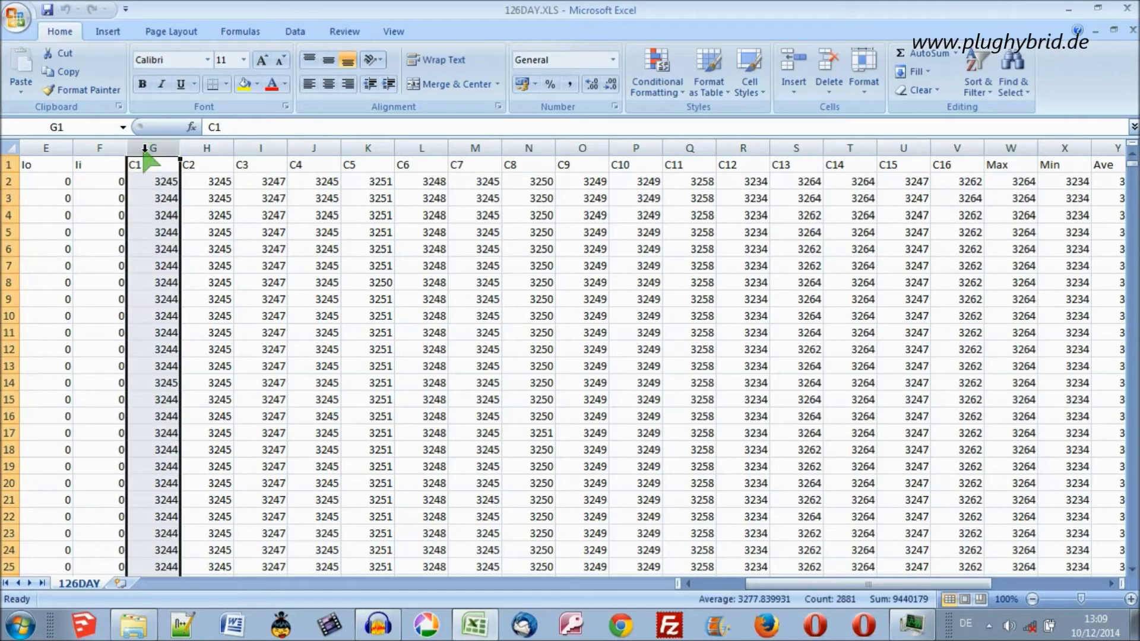
drag(144, 149, 965, 153)
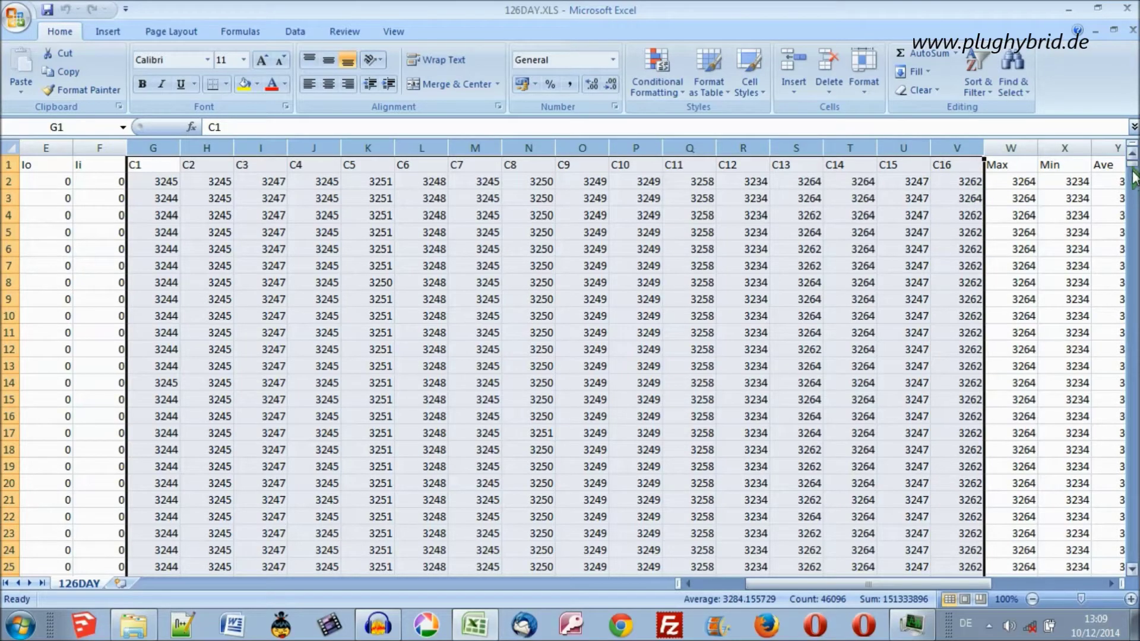
mouse_move(1132, 163)
mouse_down()
mouse_move(1133, 569)
mouse_move(1132, 158)
mouse_up()
Insert a plain 2-D line chart of the voltages and enlarge it toward the lower left
click(109, 35)
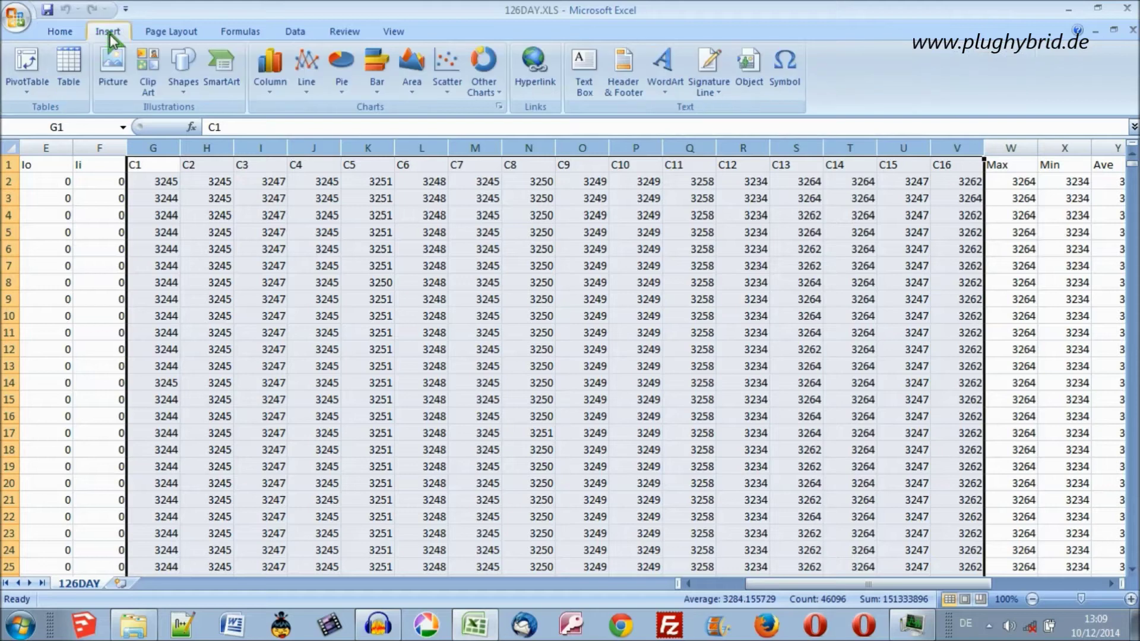
click(308, 62)
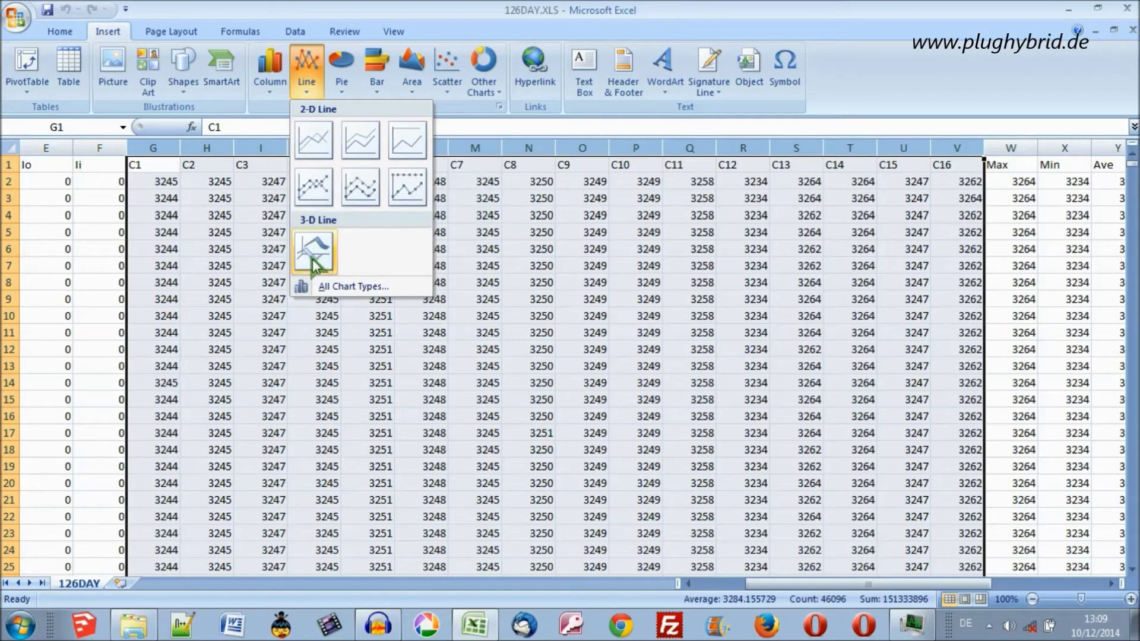
click(310, 142)
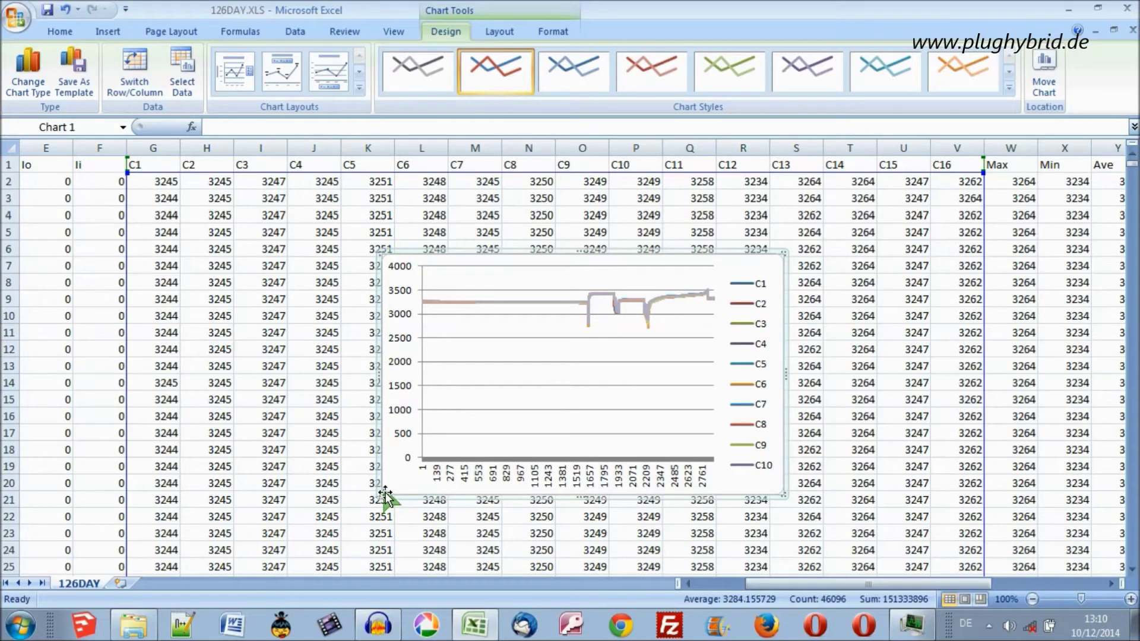
drag(383, 496, 235, 553)
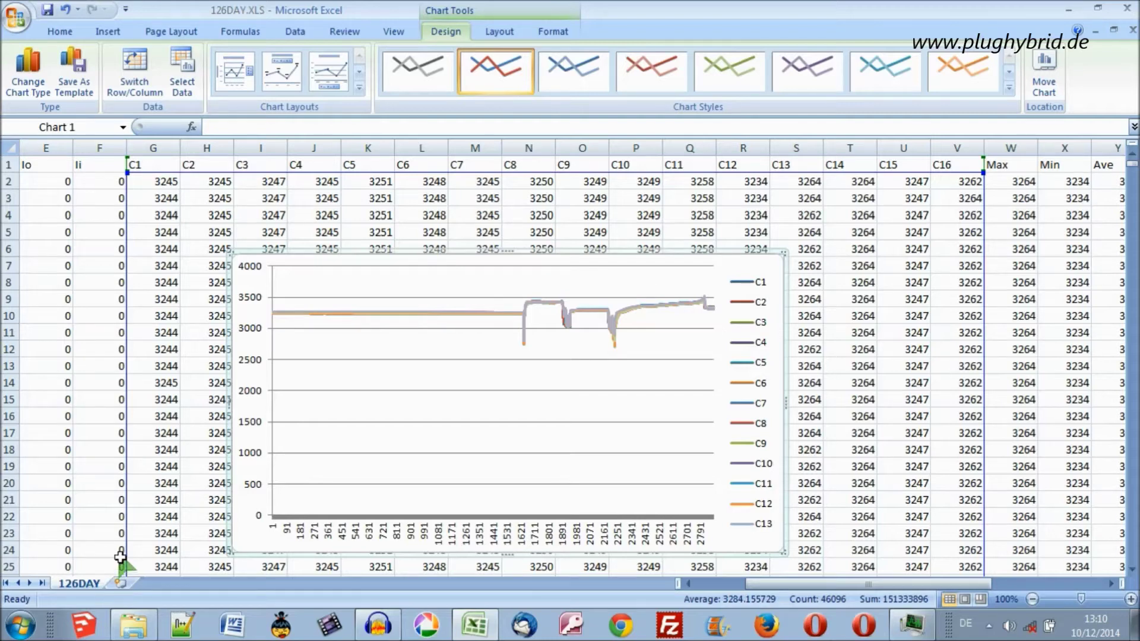
Move the line chart to a new chart sheet named 'Cells'
right_click(588, 254)
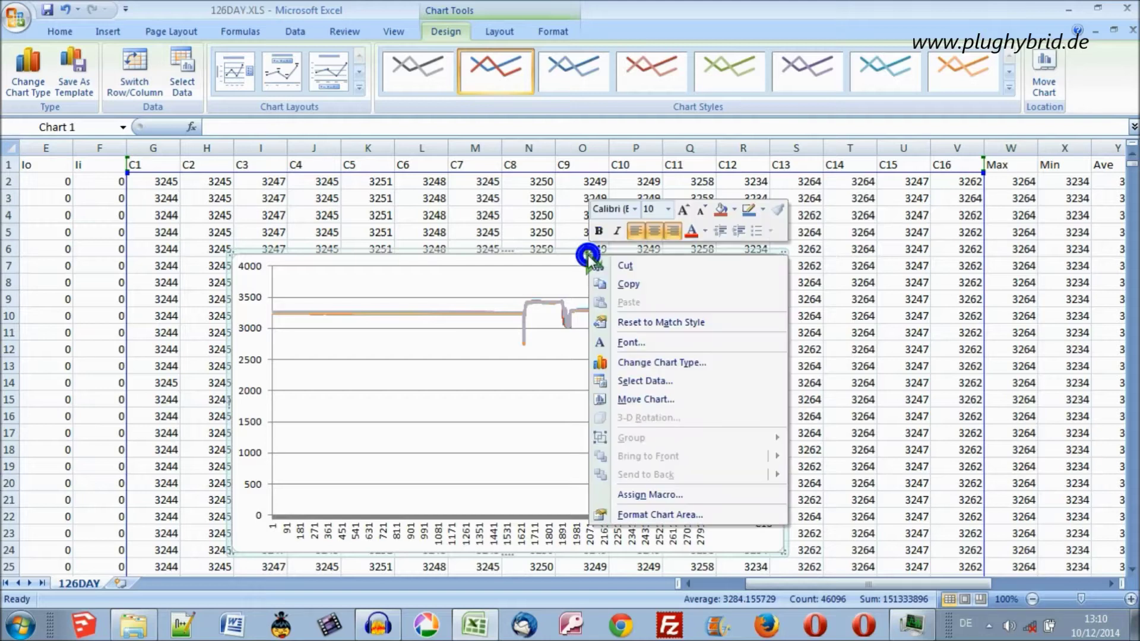
click(632, 398)
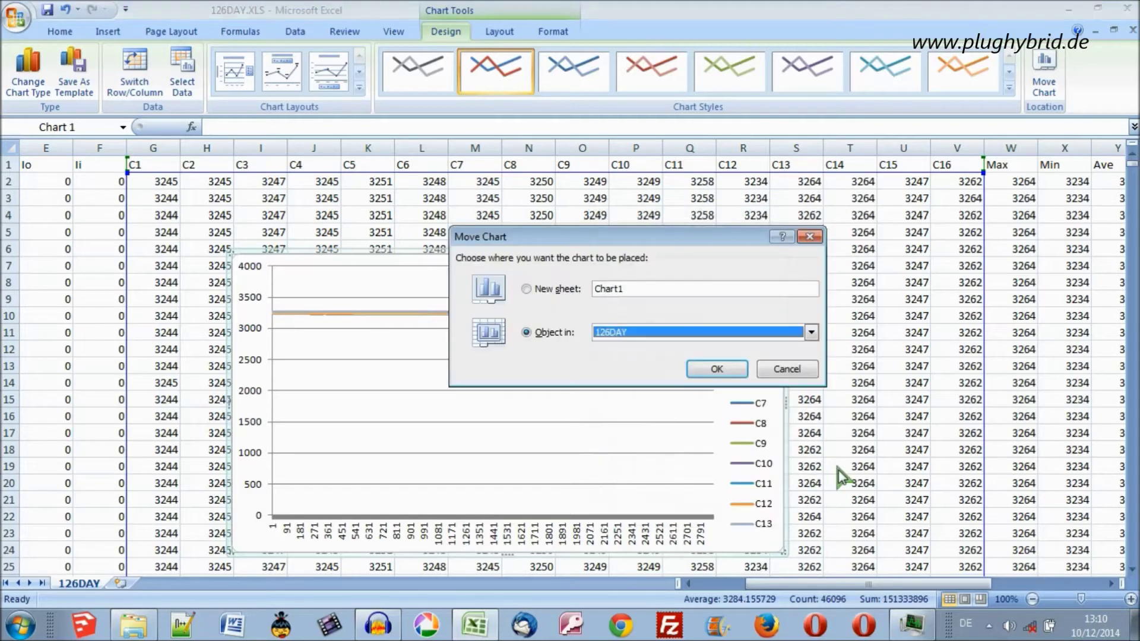
click(527, 289)
click(636, 288)
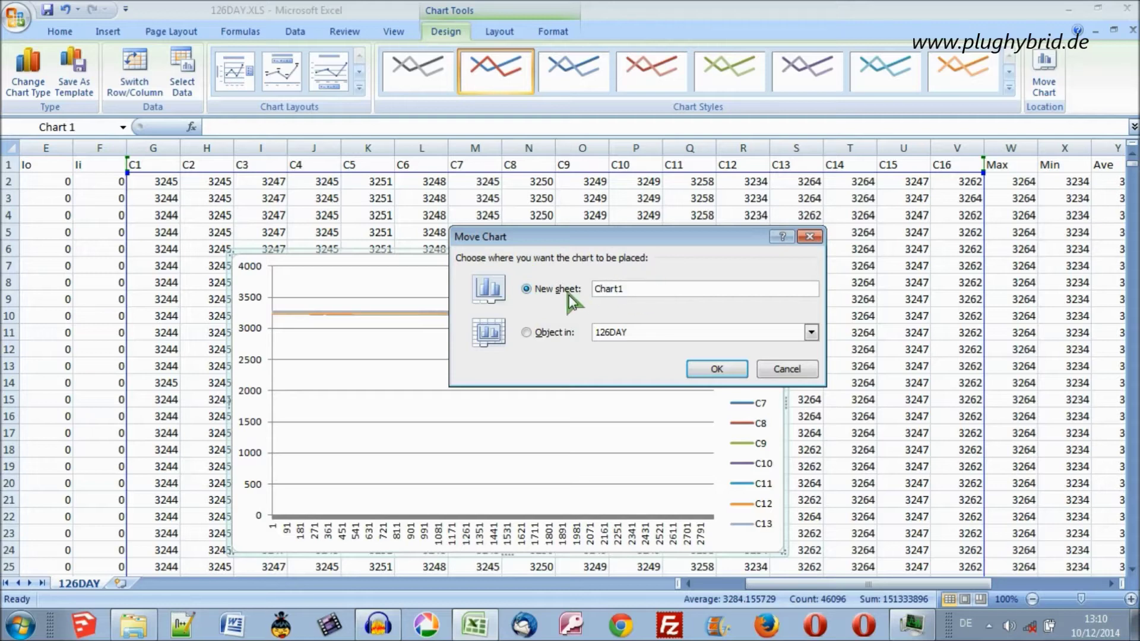
double_click(641, 289)
text(Cells)
click(721, 371)
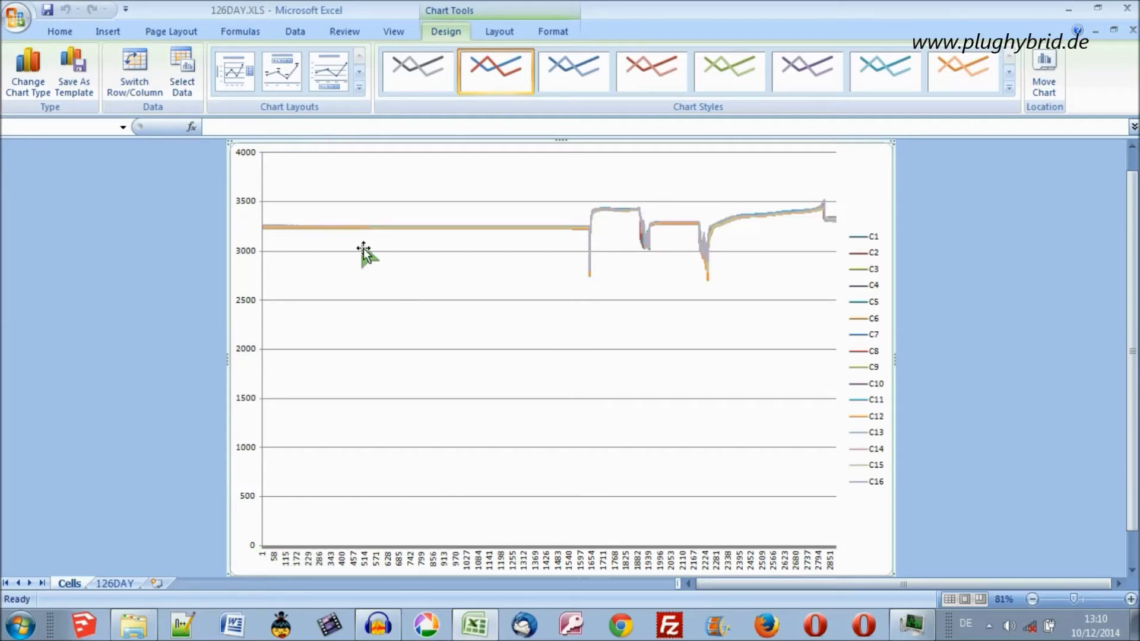
Set the vertical axis minimum to a fixed 2500 in Format Axis
click(243, 353)
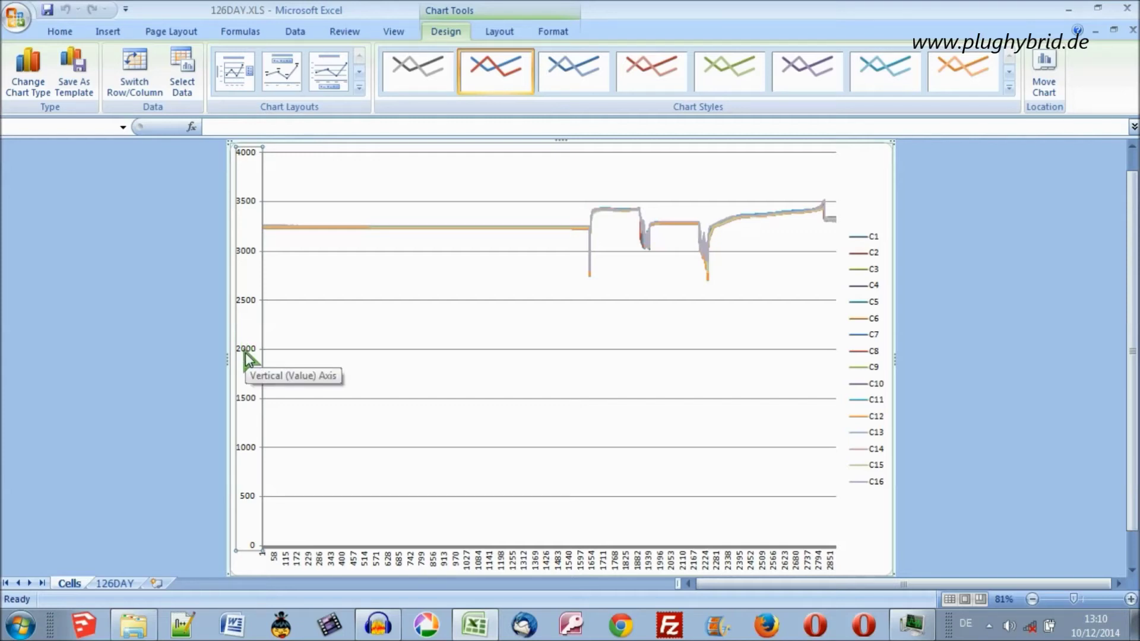
right_click(244, 353)
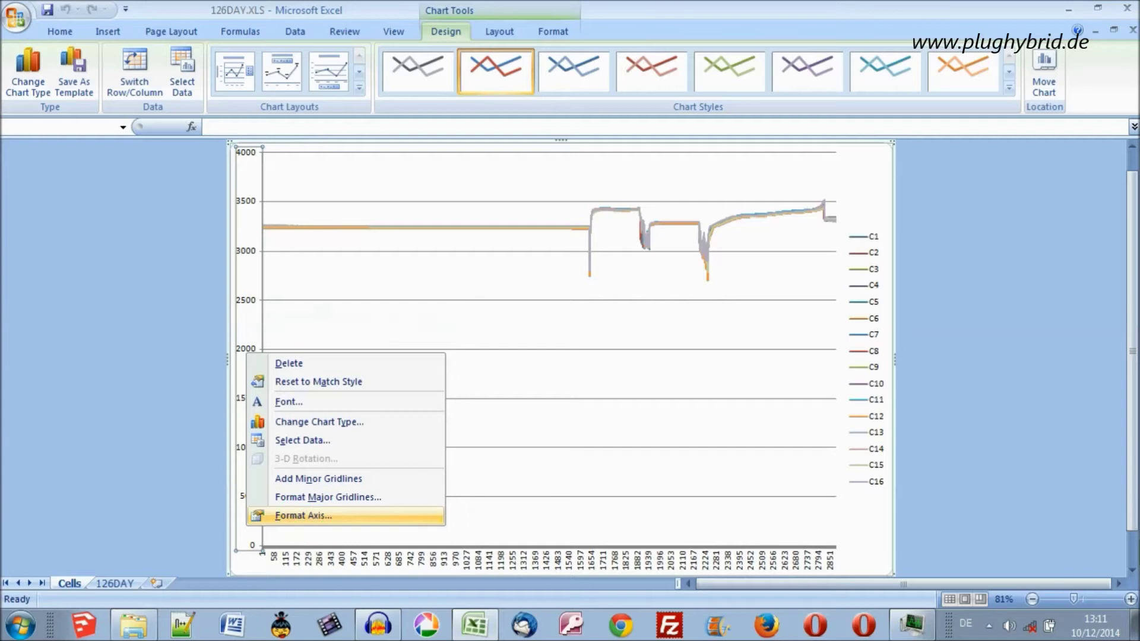
click(303, 515)
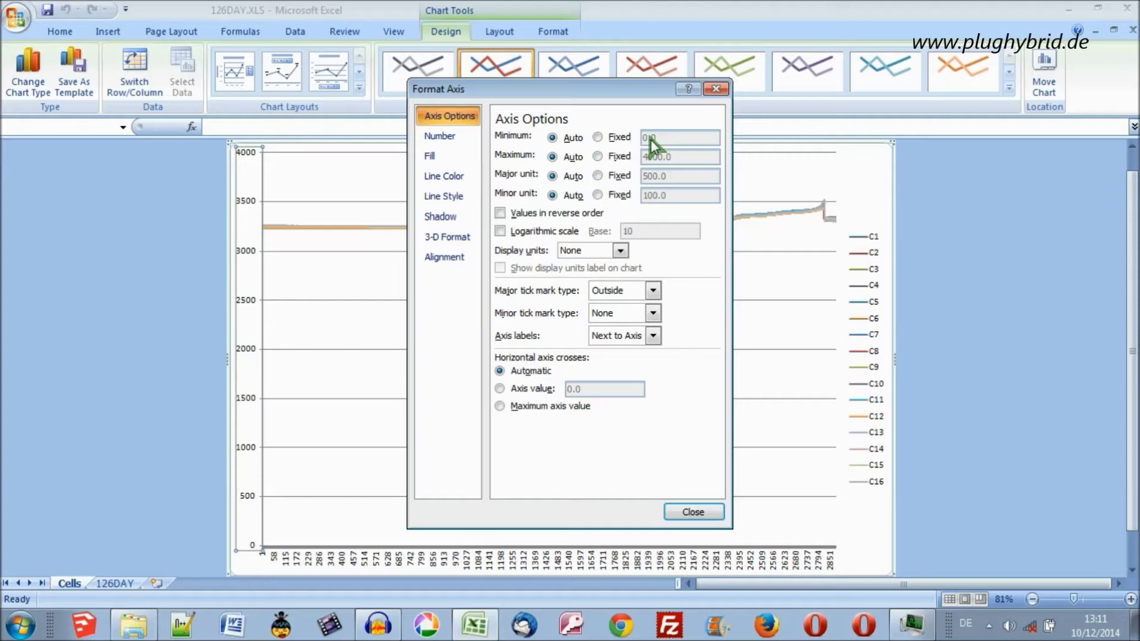
click(597, 138)
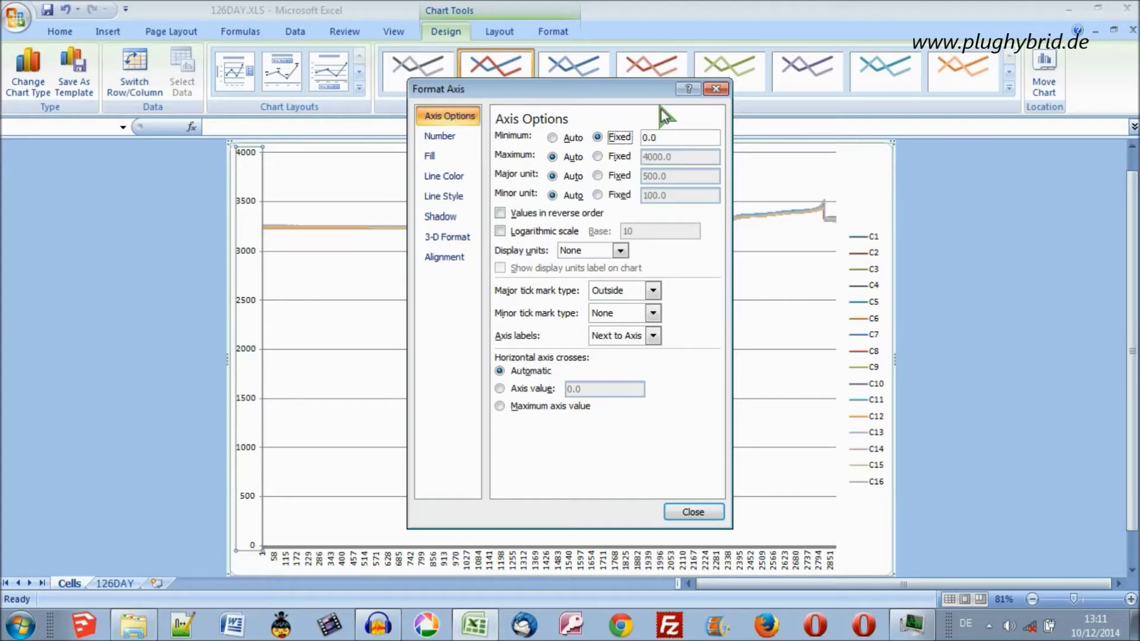
drag(646, 90, 760, 322)
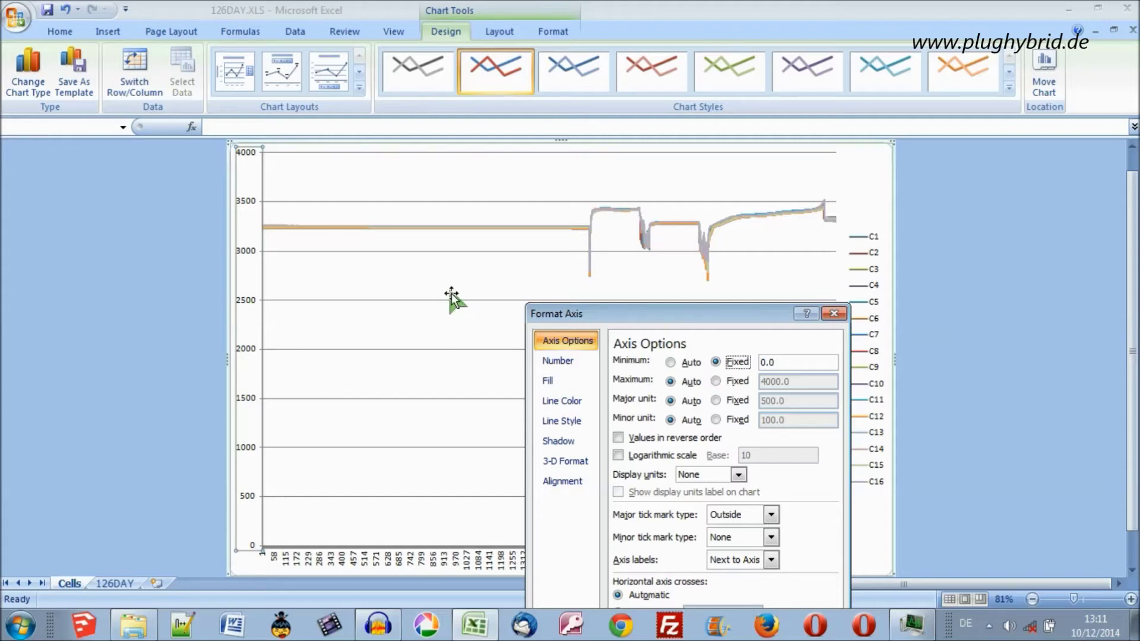
drag(657, 314, 585, 128)
double_click(706, 171)
text(2500)
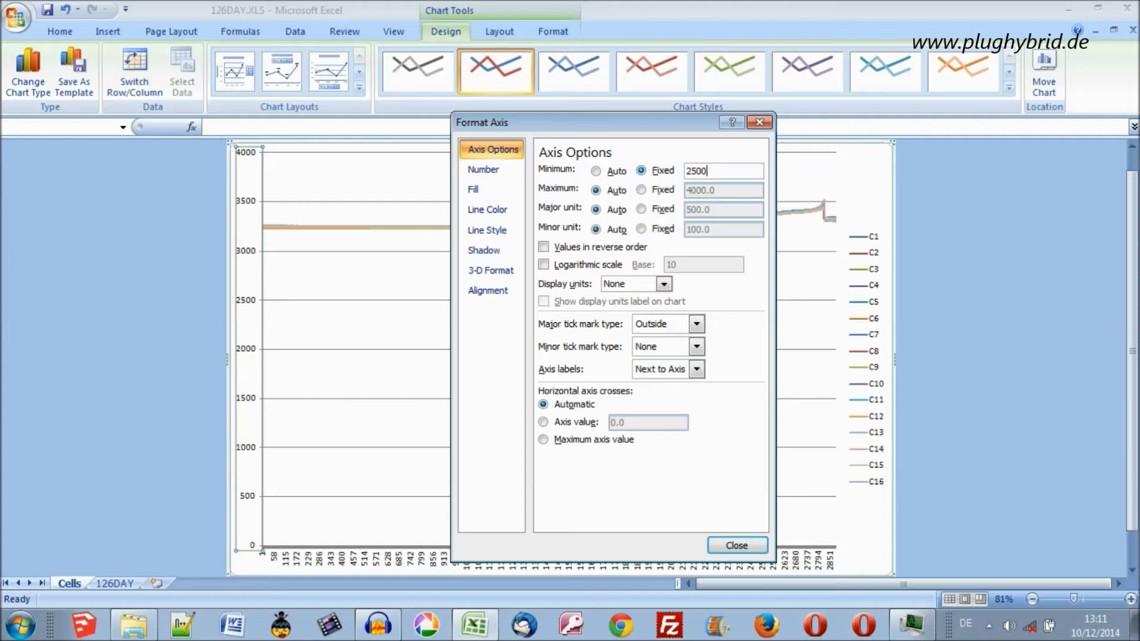
Set the vertical axis maximum to a fixed 3600 and apply the range
drag(603, 117, 582, 333)
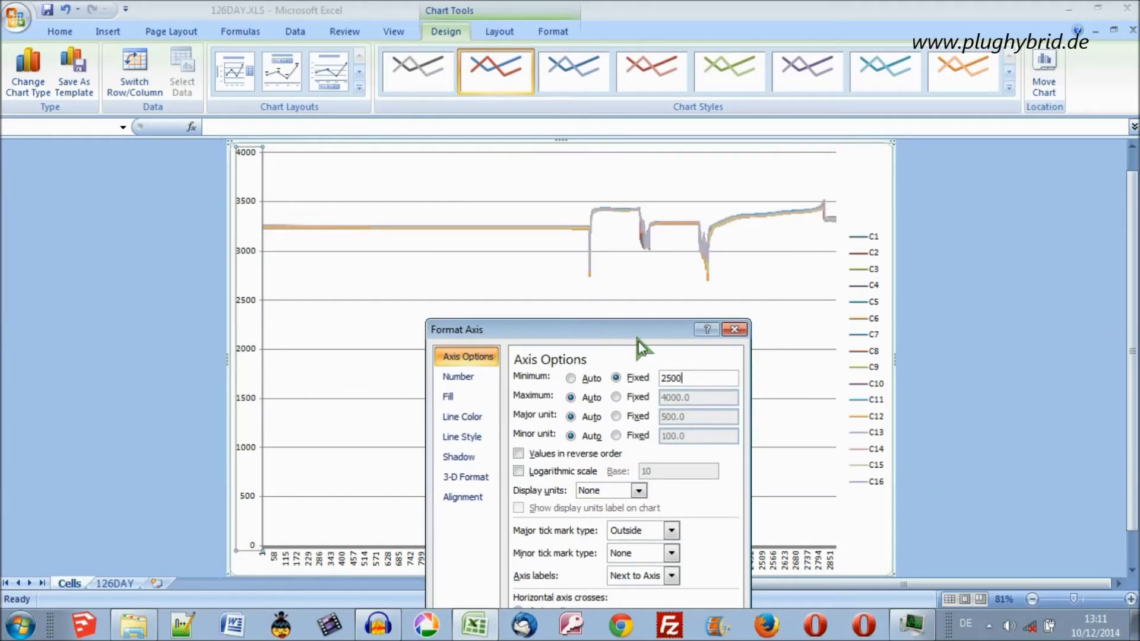
drag(621, 332, 588, 178)
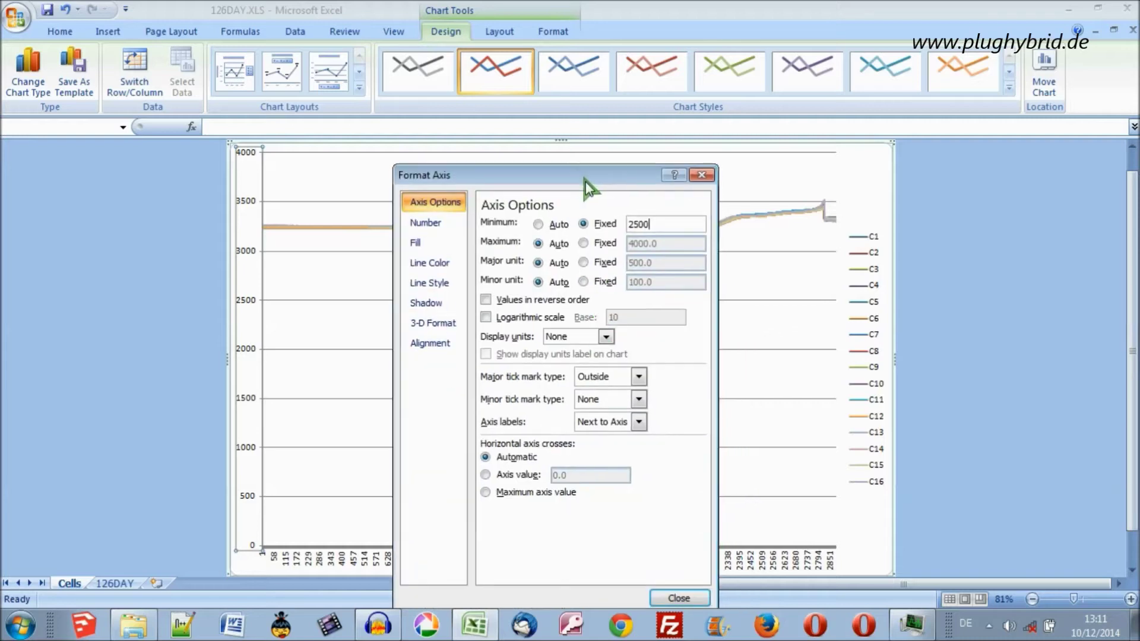
click(585, 243)
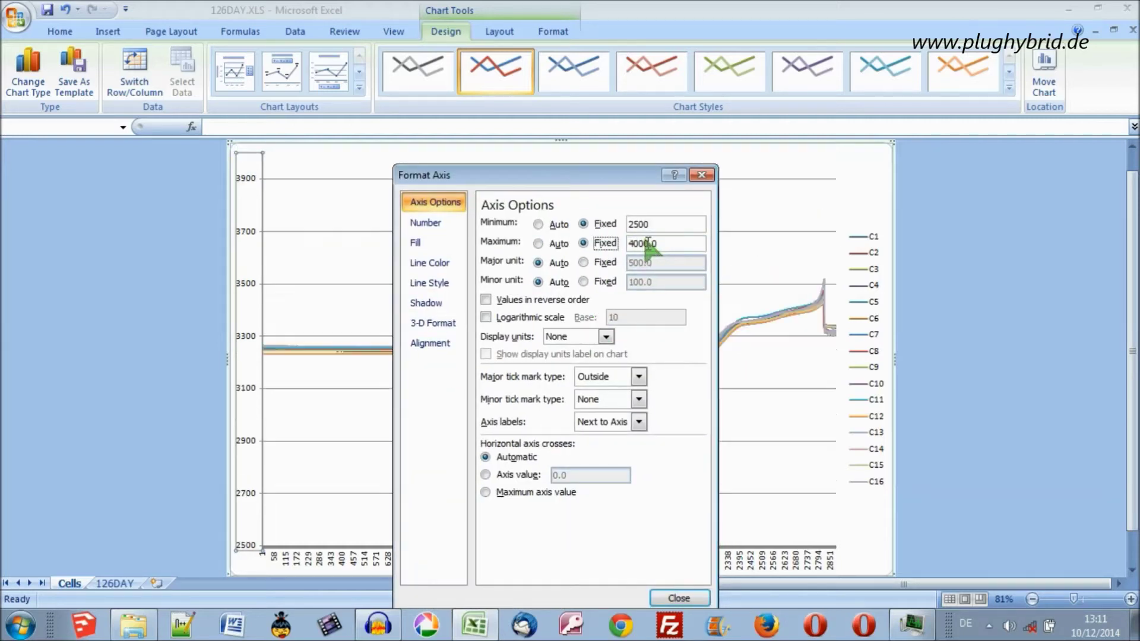
drag(645, 243, 619, 244)
text(360)
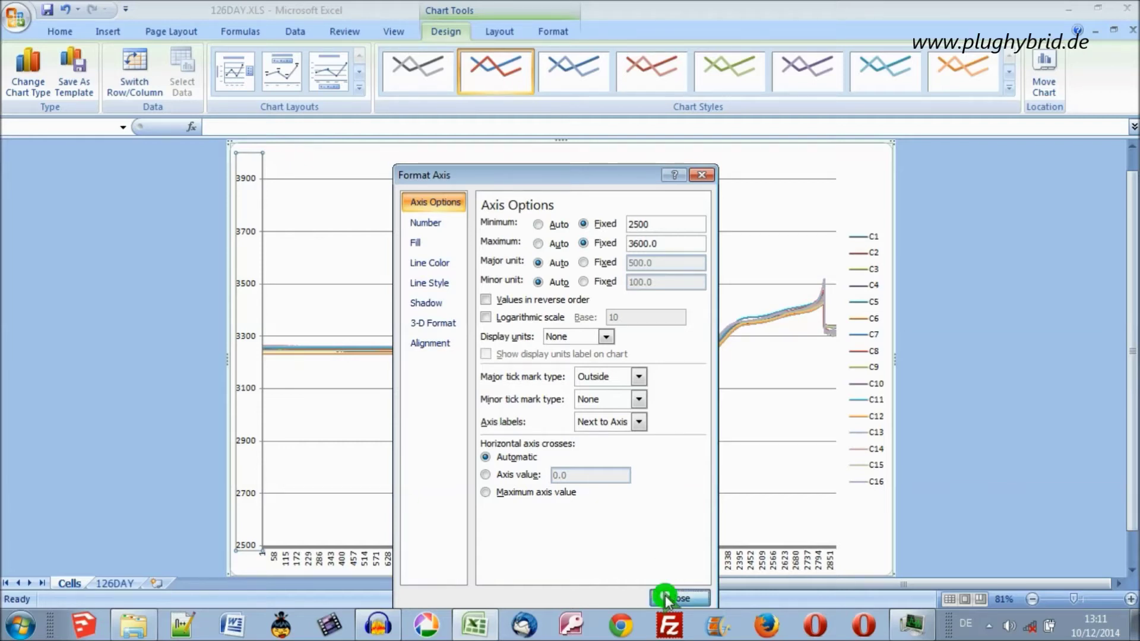
click(677, 599)
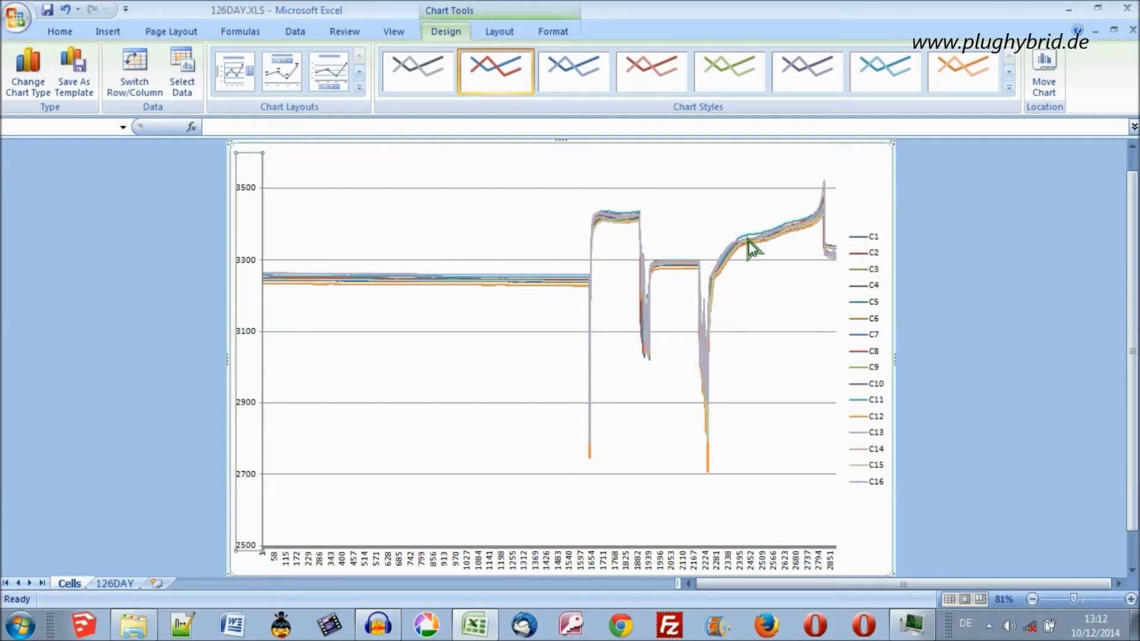
mouse_move(824, 183)
click(114, 584)
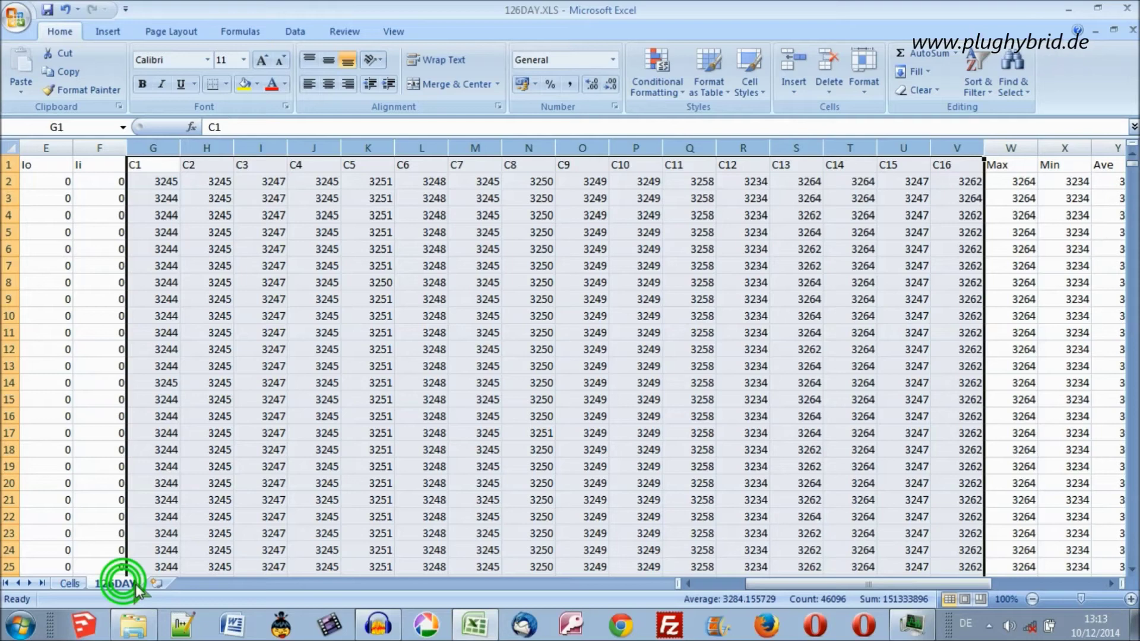
drag(921, 585, 871, 584)
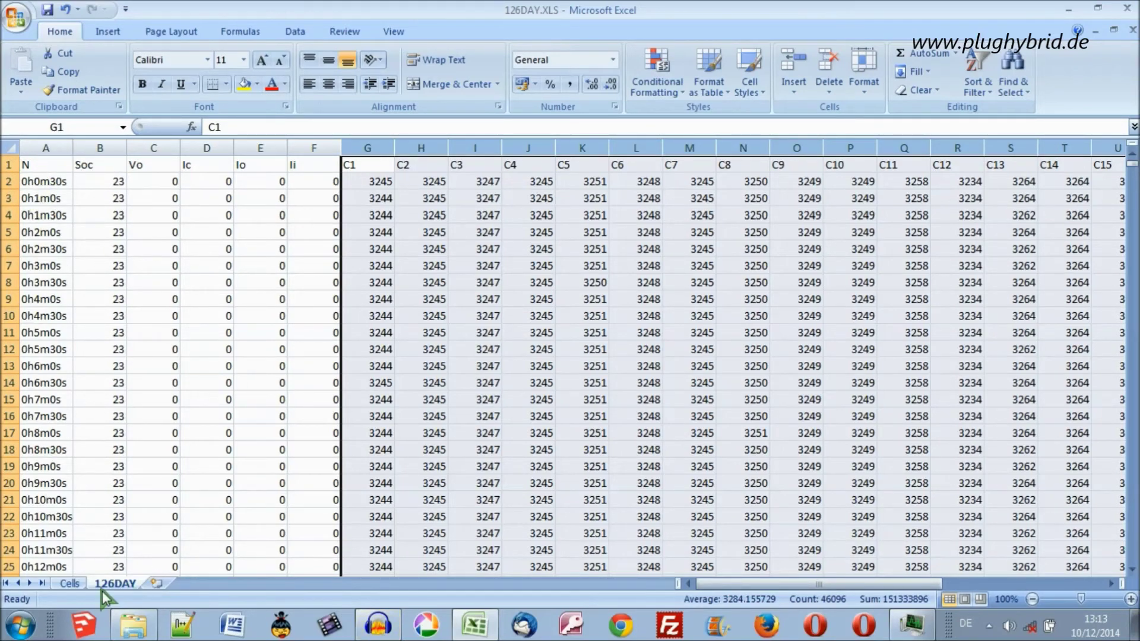
click(79, 585)
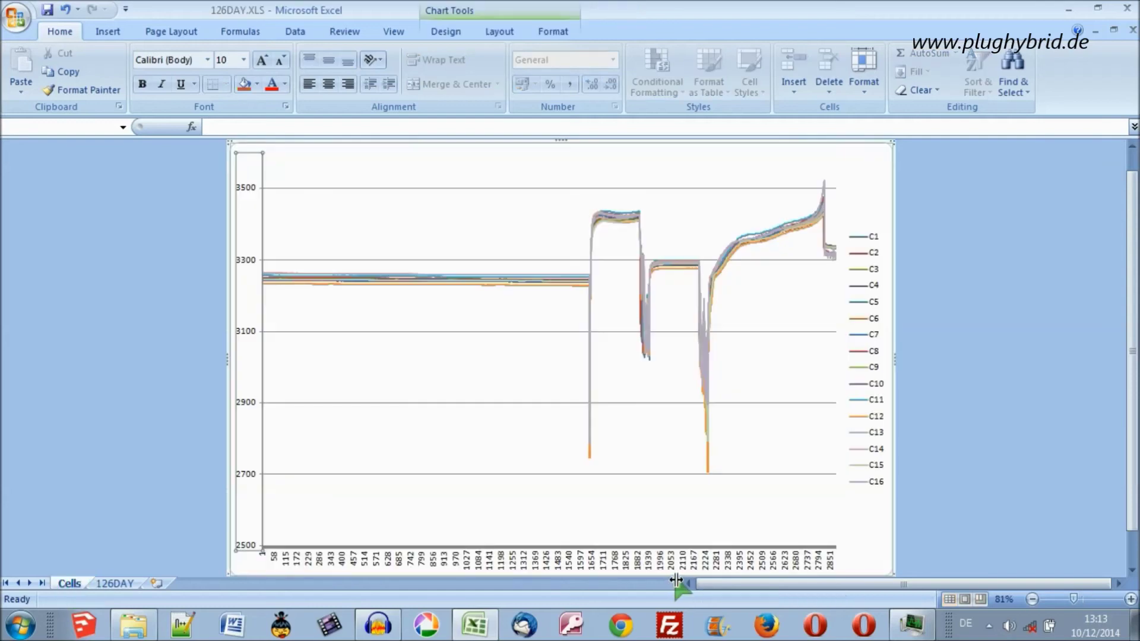
click(559, 559)
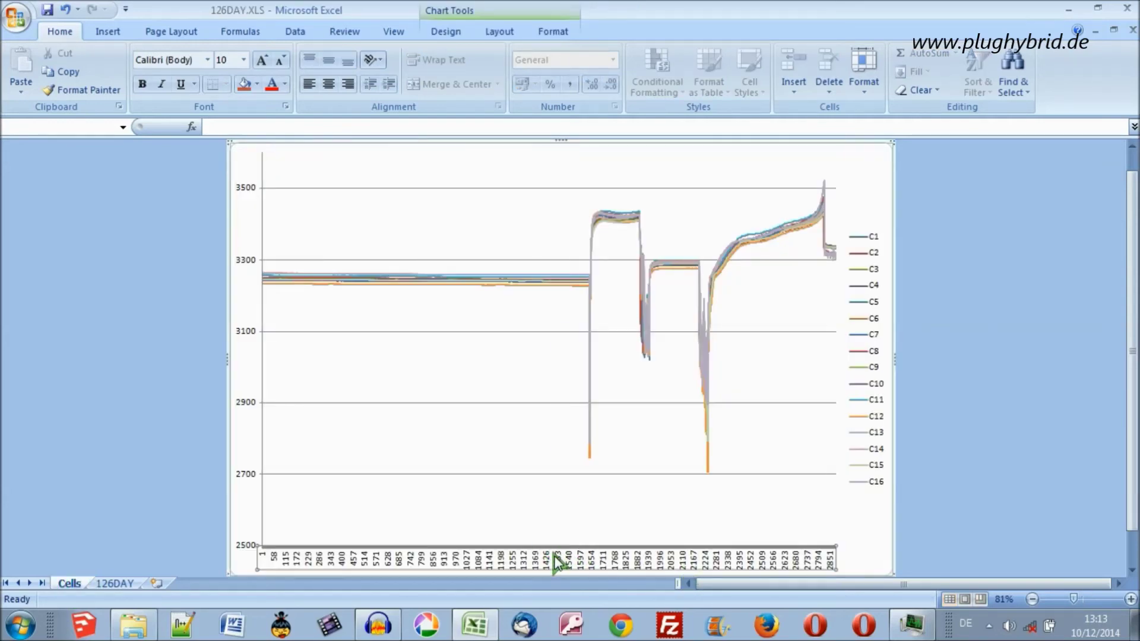
Set the horizontal axis labels to the time values in column A of 126DAY
right_click(558, 563)
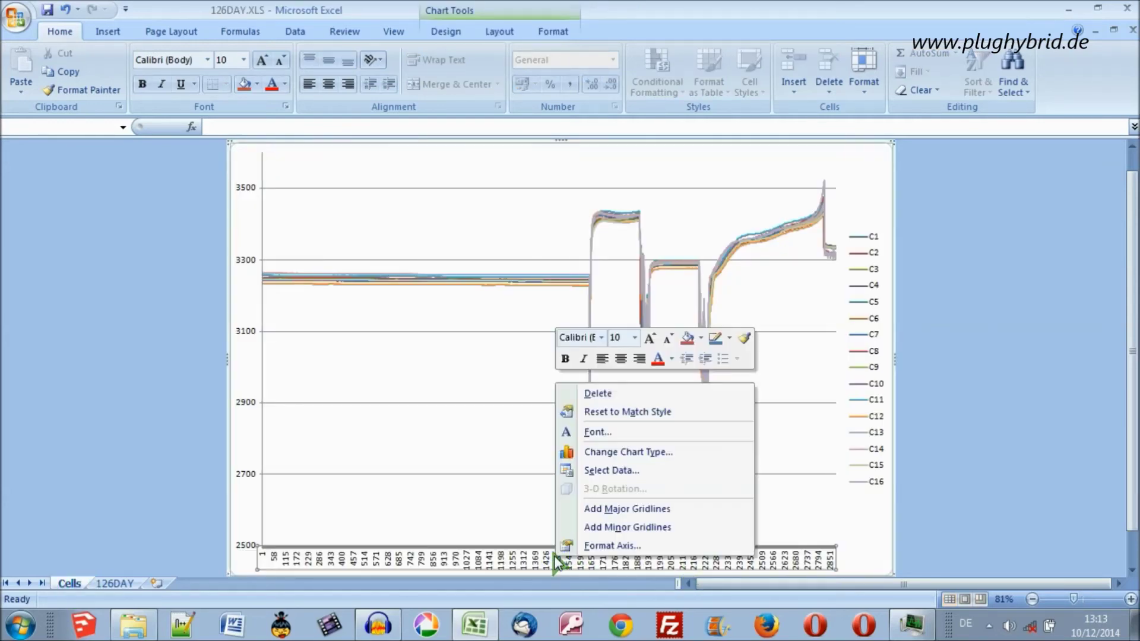
click(612, 470)
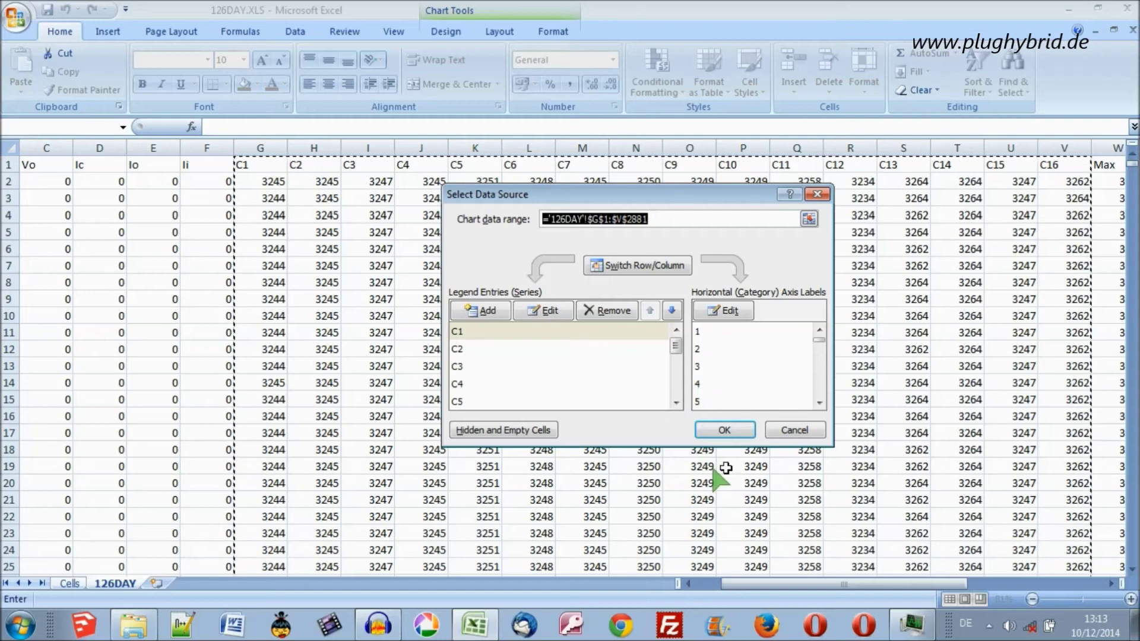
click(722, 311)
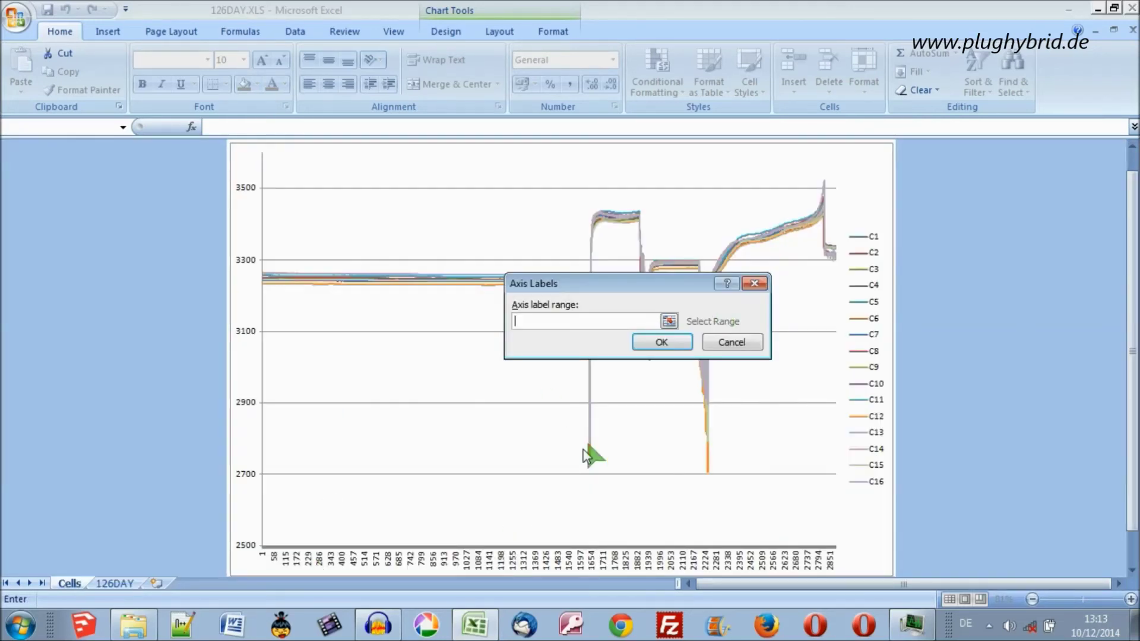
click(114, 584)
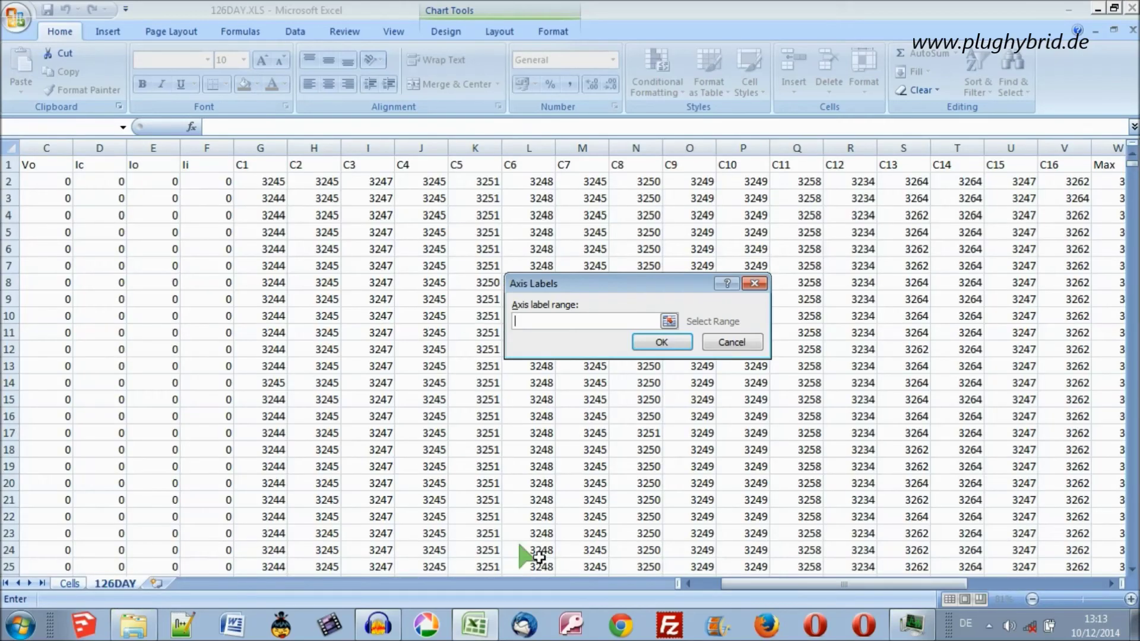
drag(769, 582, 709, 586)
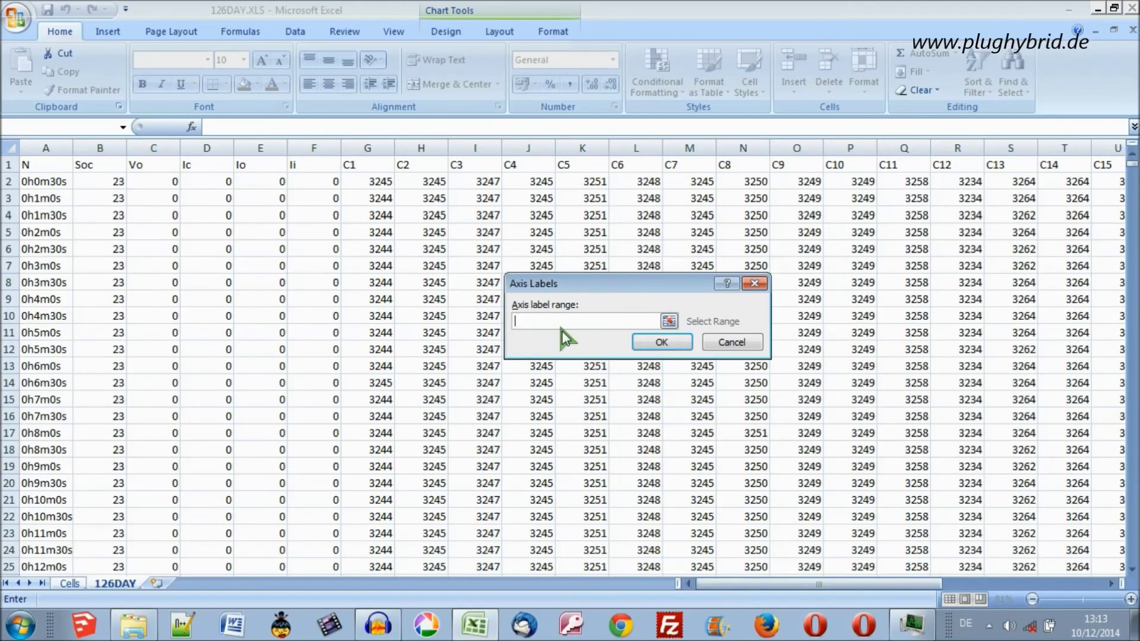
click(45, 148)
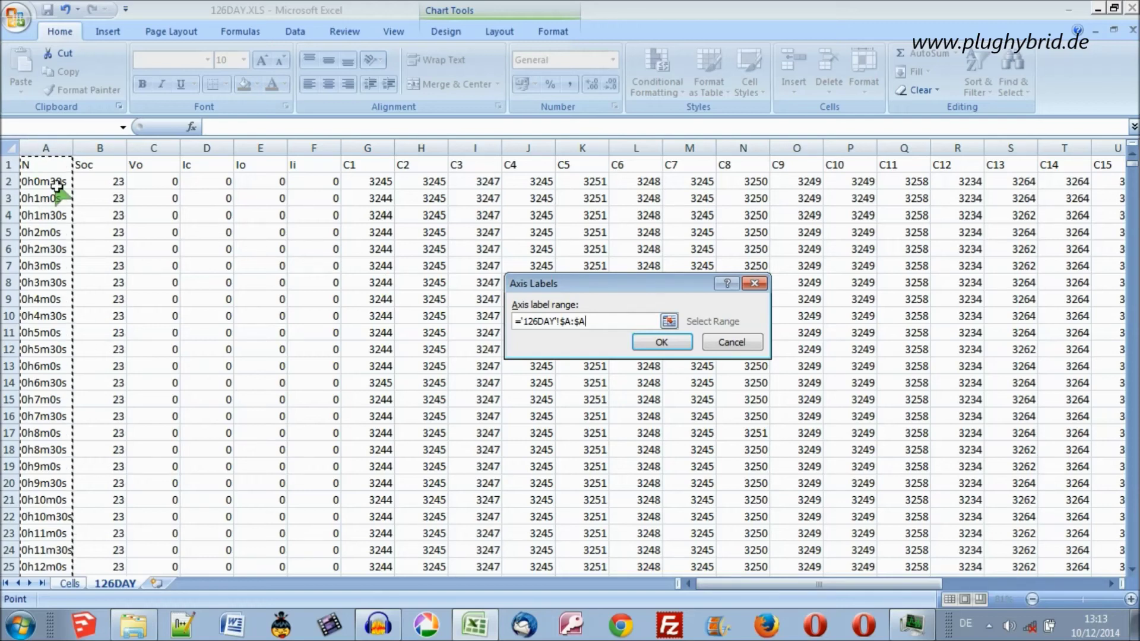
click(647, 345)
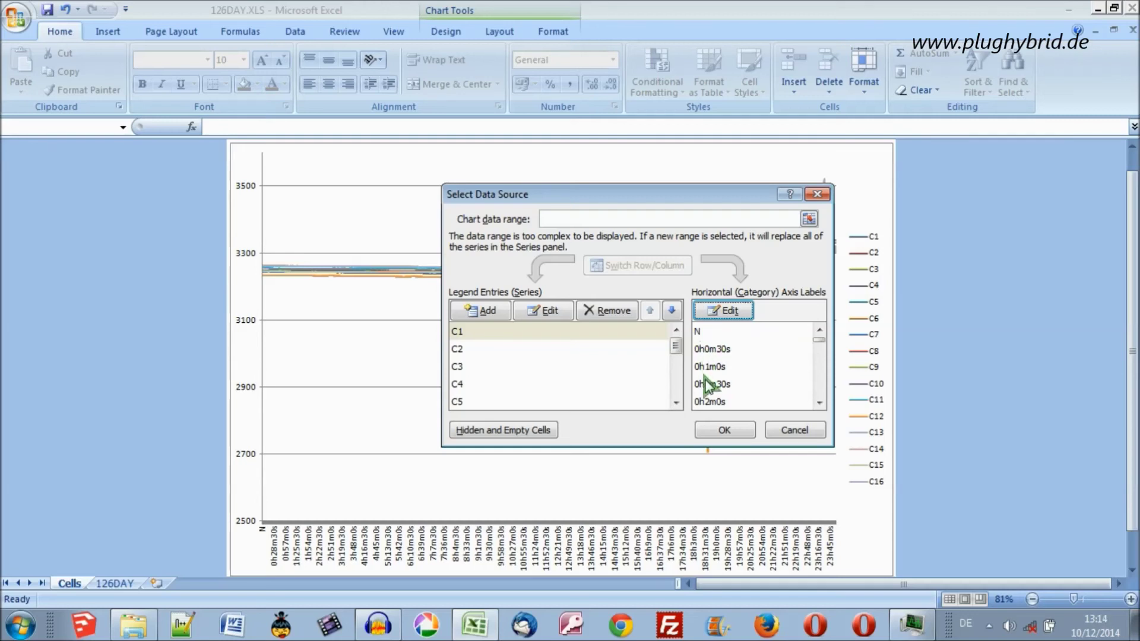
Apply the new data source and check the time labels on the Cells chart sheet
click(723, 431)
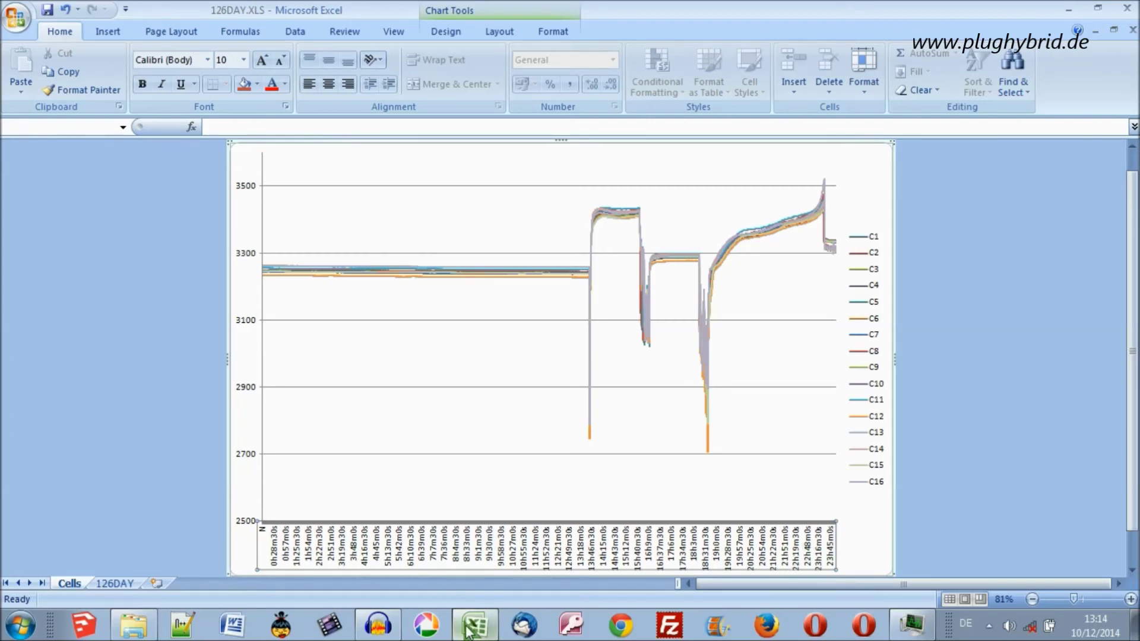
click(115, 581)
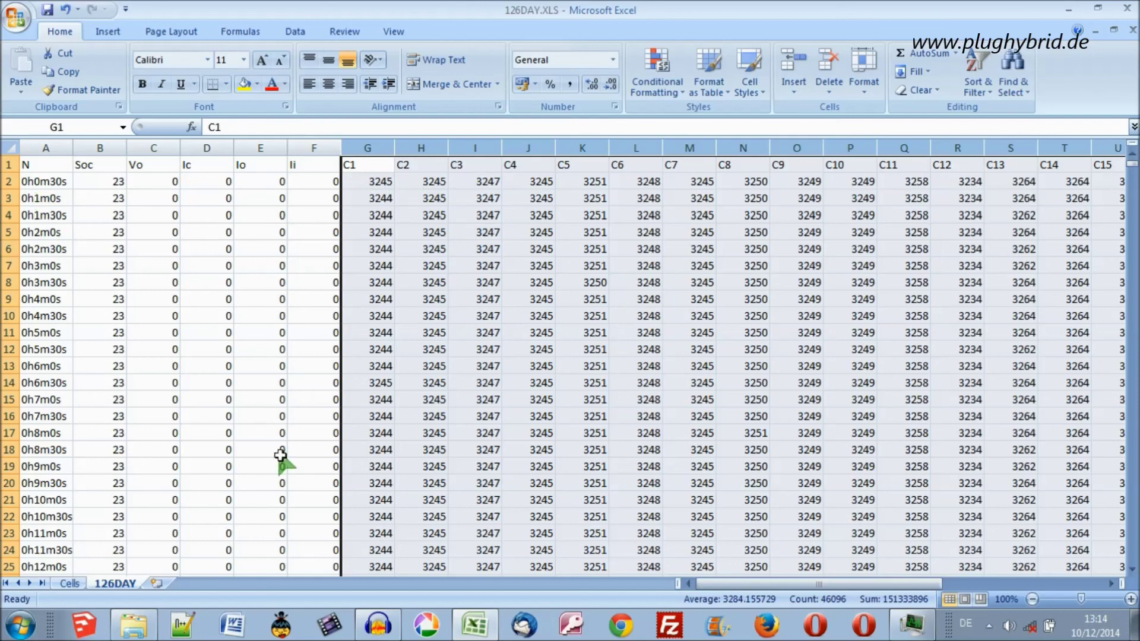
click(64, 586)
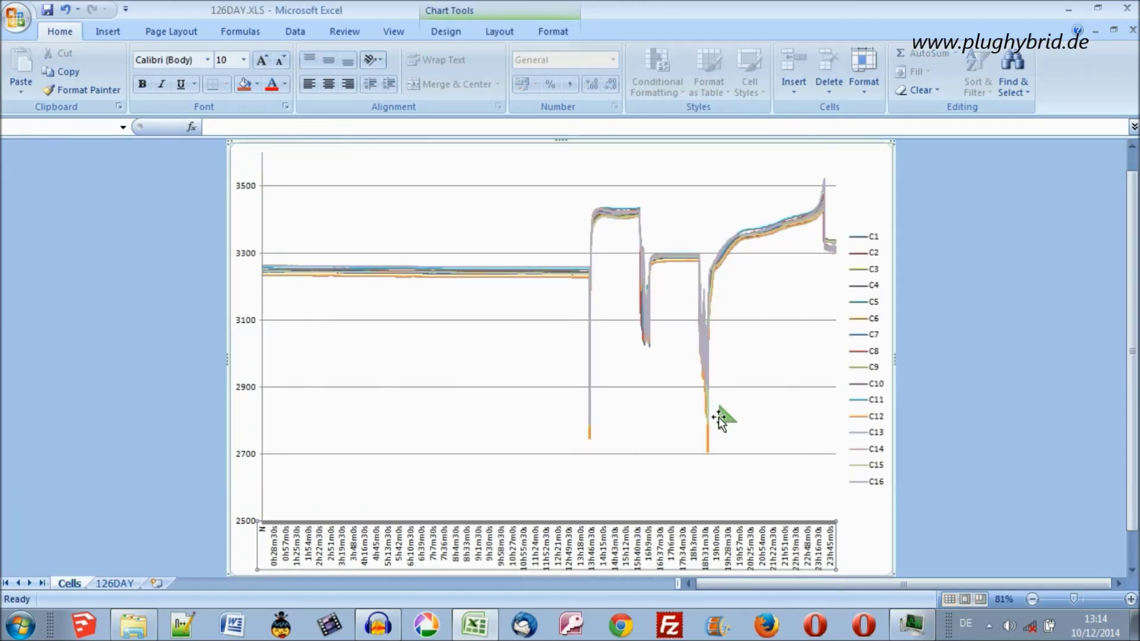